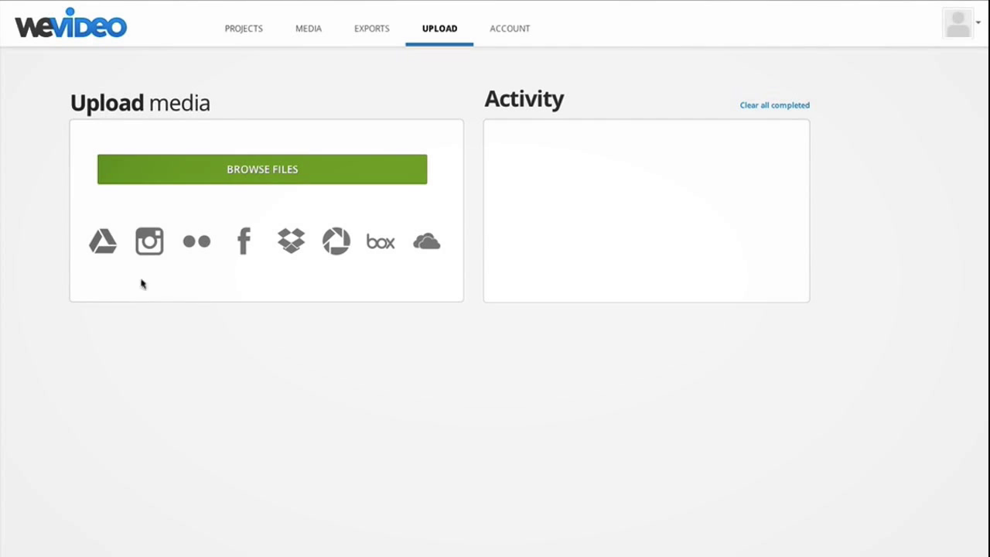
Upload all seven photos, DSC05327.jpg to DSC05352.jpg, from the Hawaii folder on the Desktop.
left_click(324, 179)
left_click_drag(440, 166, 391, 55)
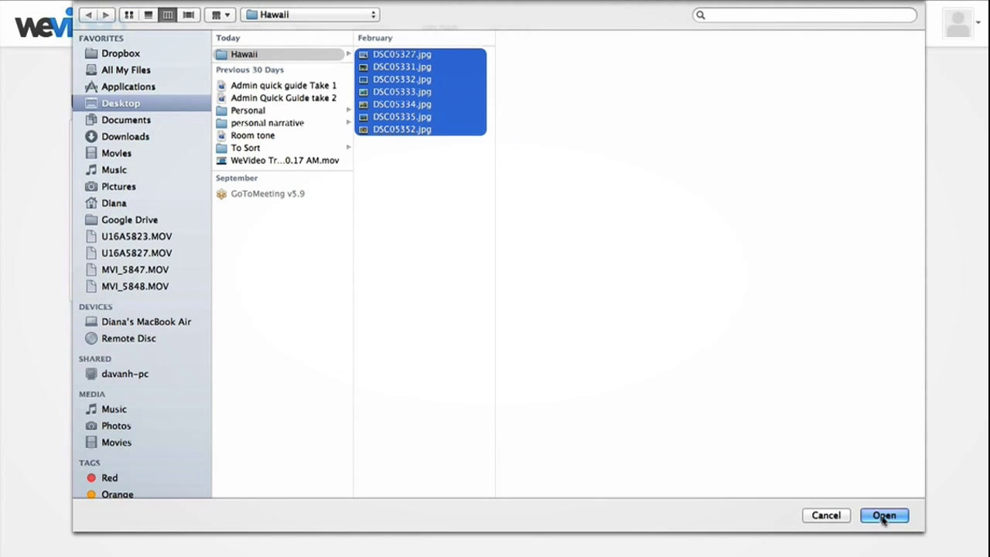
left_click(883, 516)
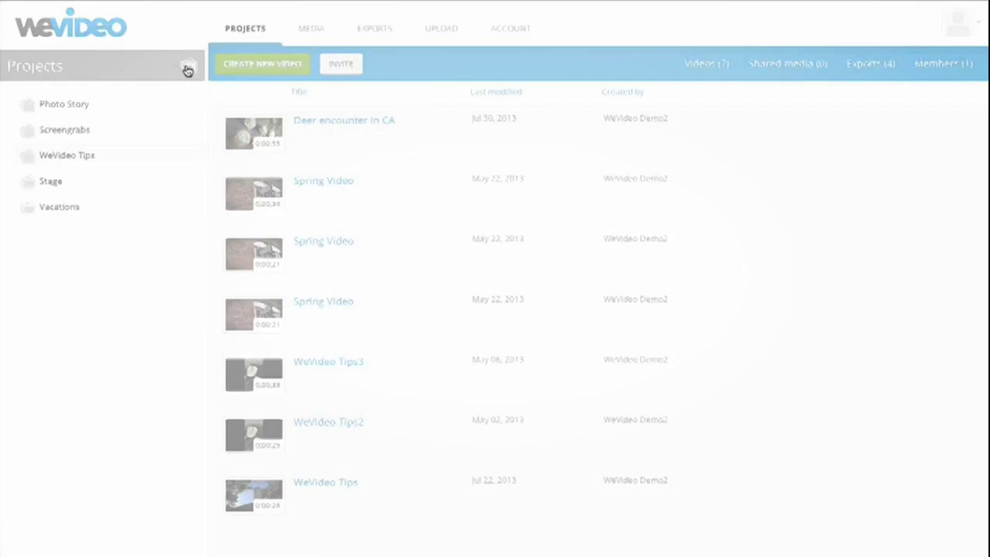
Create a new project named "Hawaii 2013", leaving the description empty.
left_click(188, 67)
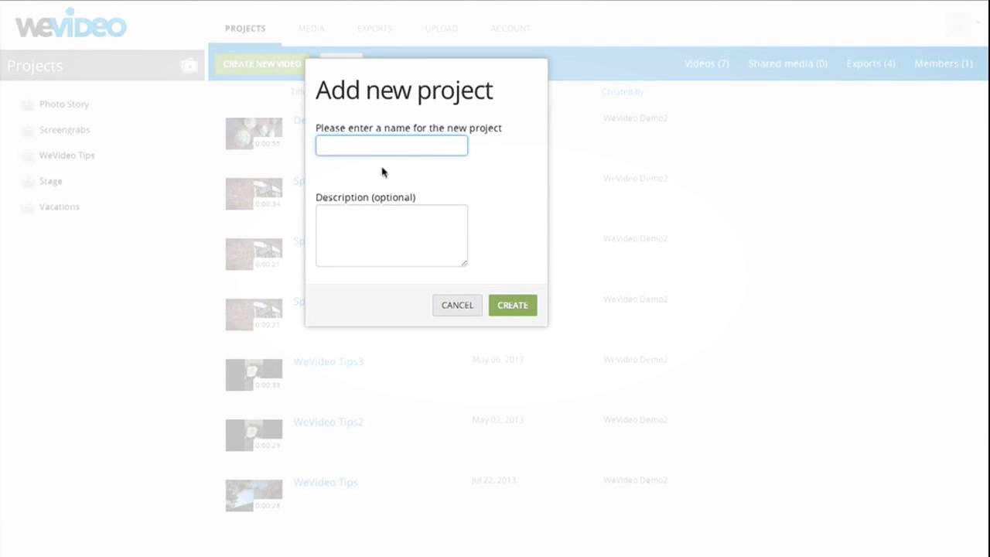
type("Hawaii 2013")
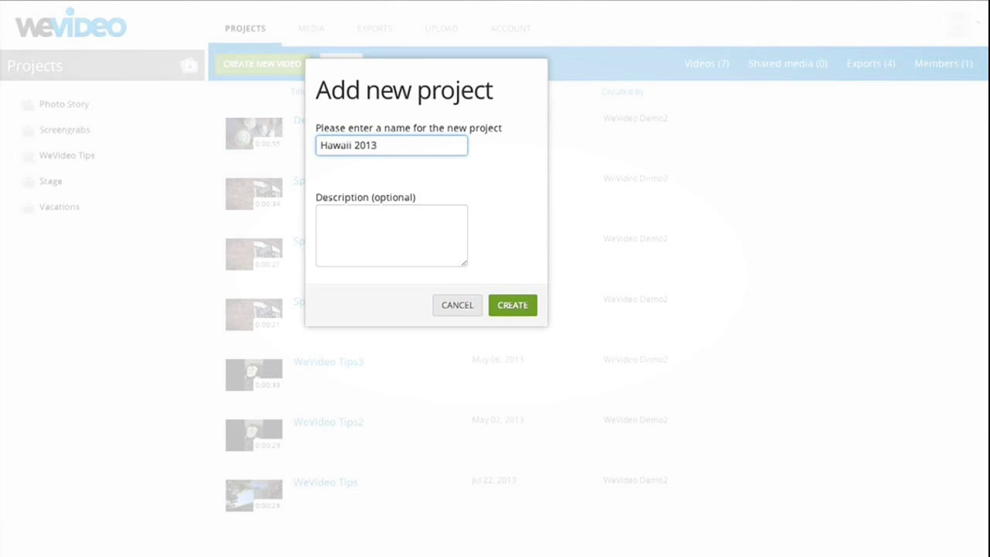
left_click(501, 302)
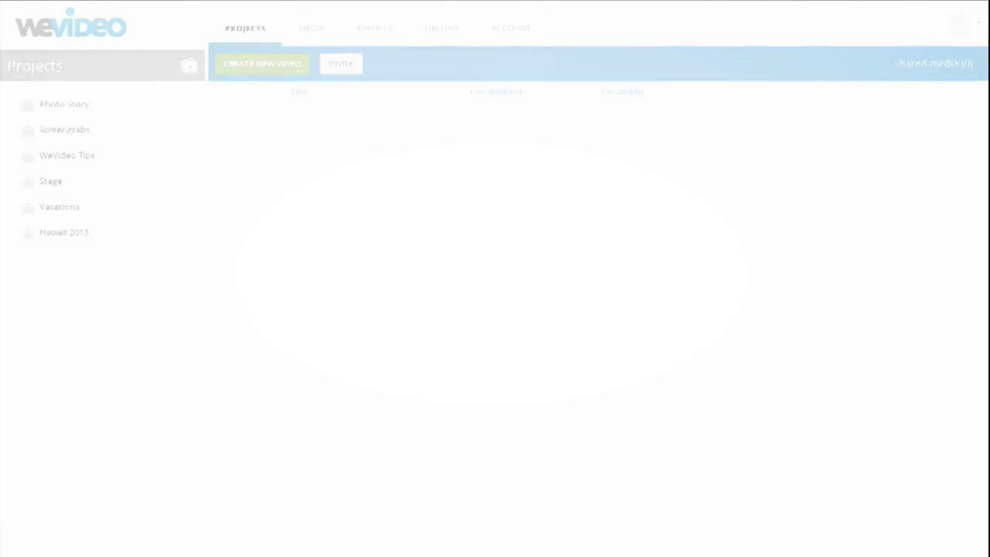
Start a new video in the Hawaii 2013 project and name it "Hawaii 2013".
left_click(618, 284)
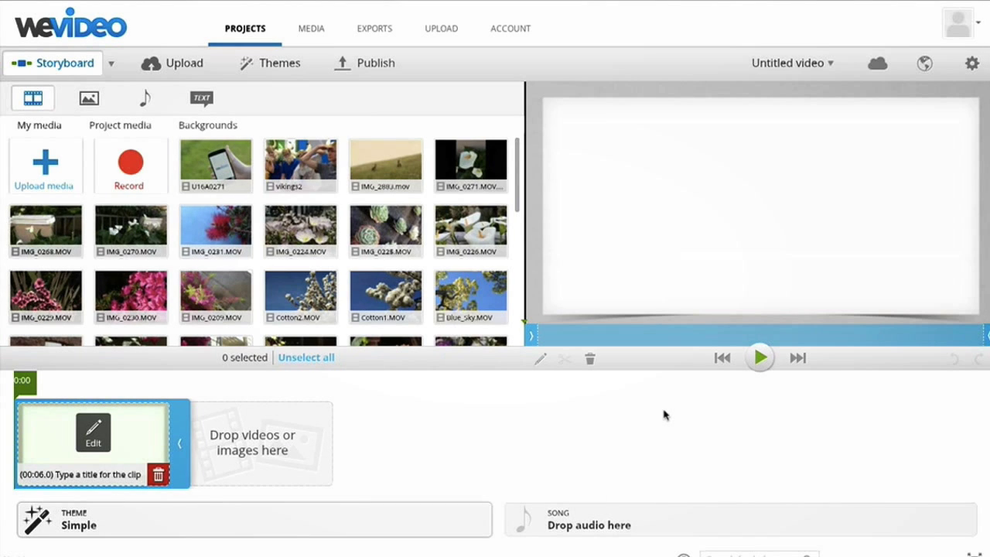
left_click(796, 64)
type("Hawaii 2013")
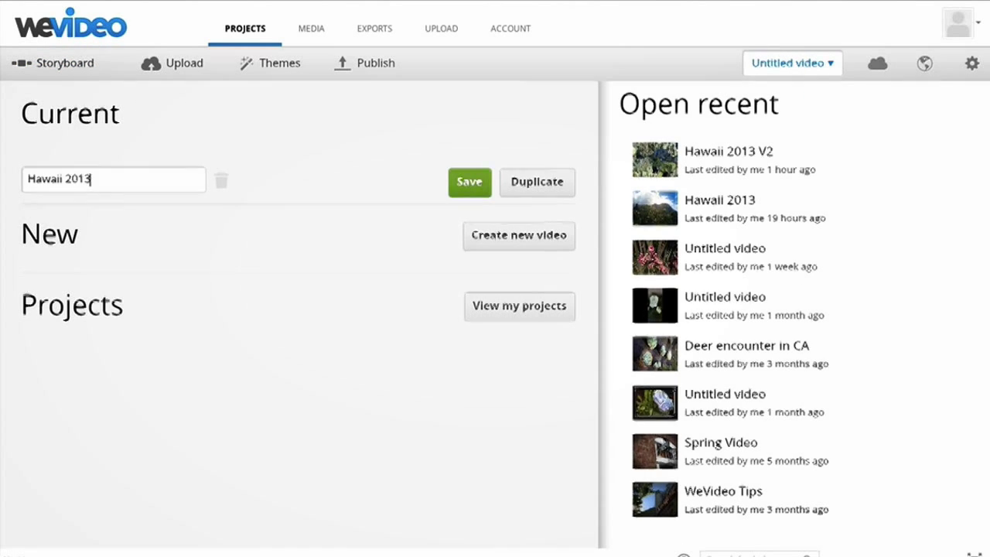
key("Return")
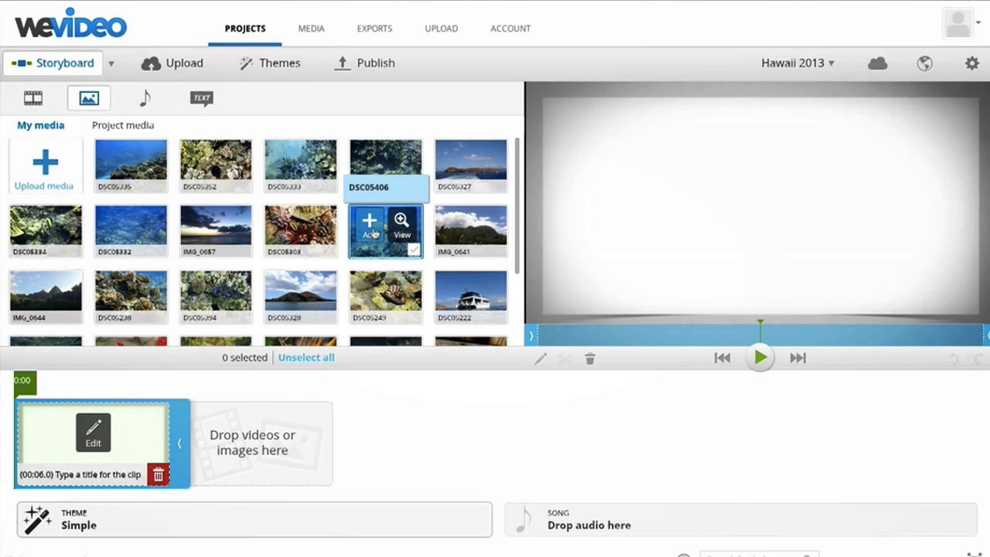
Try adding the turtle photo DSC05406 to the storyboard and delete the added clip.
left_click(371, 225)
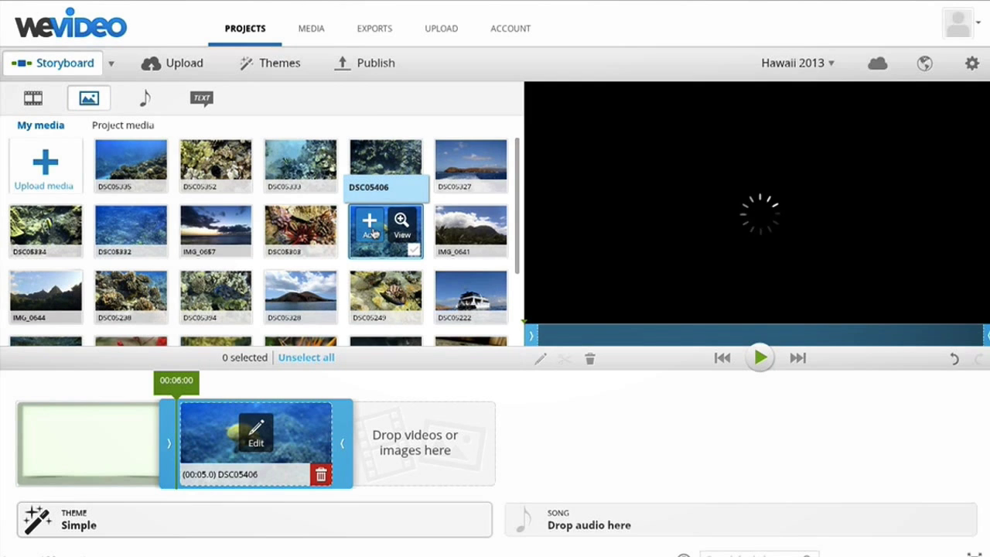
left_click_drag(373, 232, 396, 467)
left_click(483, 474)
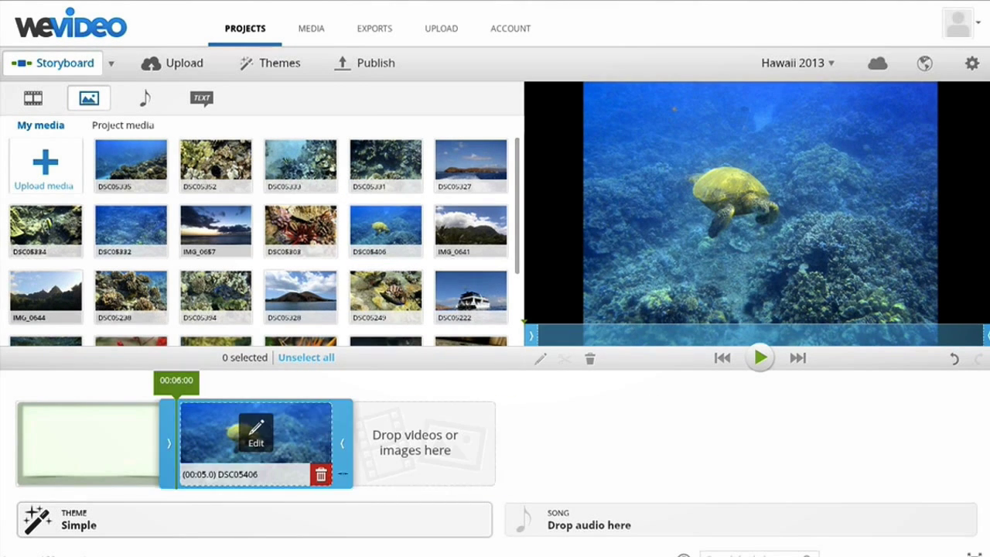
left_click(320, 473)
Add the boat, coral and island photos to the storyboard at 8 seconds each with the Ken Burns effect applied.
left_click_drag(510, 304, 242, 447)
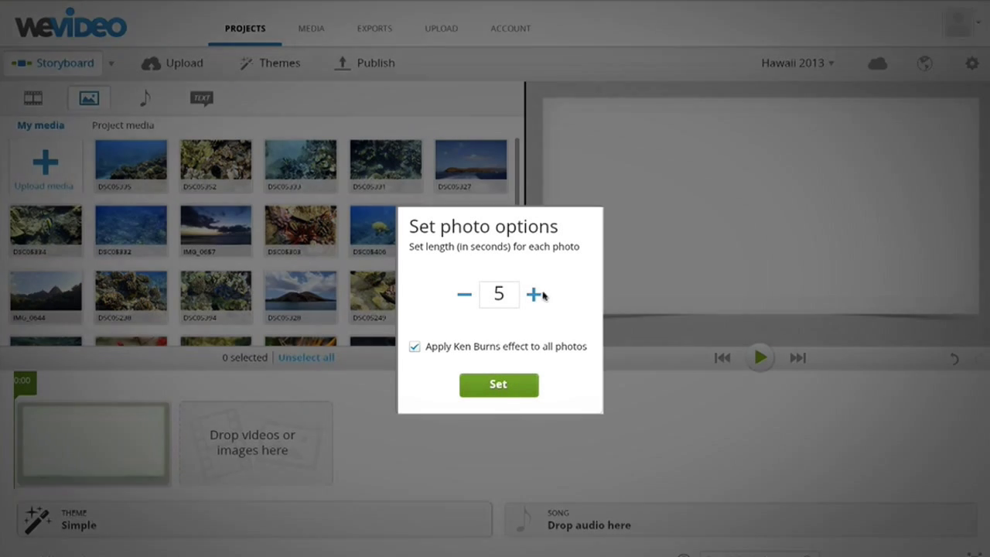
left_click(534, 295)
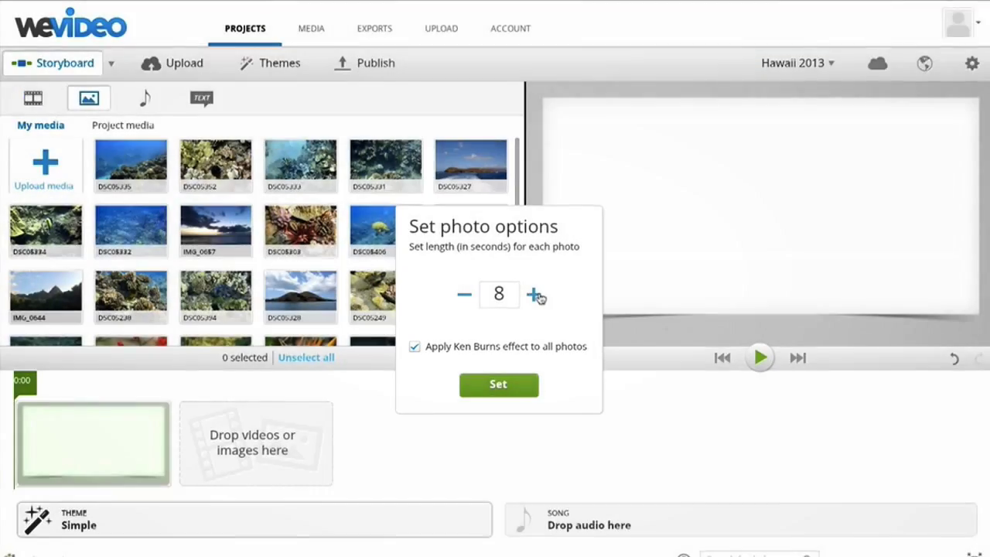
left_click(498, 387)
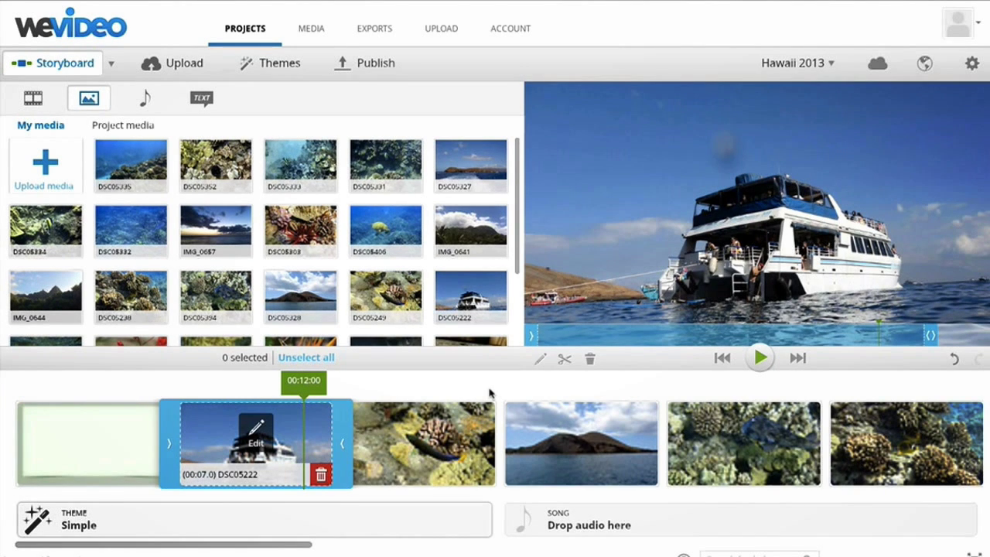
Move the island photo DSC05328 ahead of the boat photo, directly after the title clip in the storyboard.
left_click(546, 446)
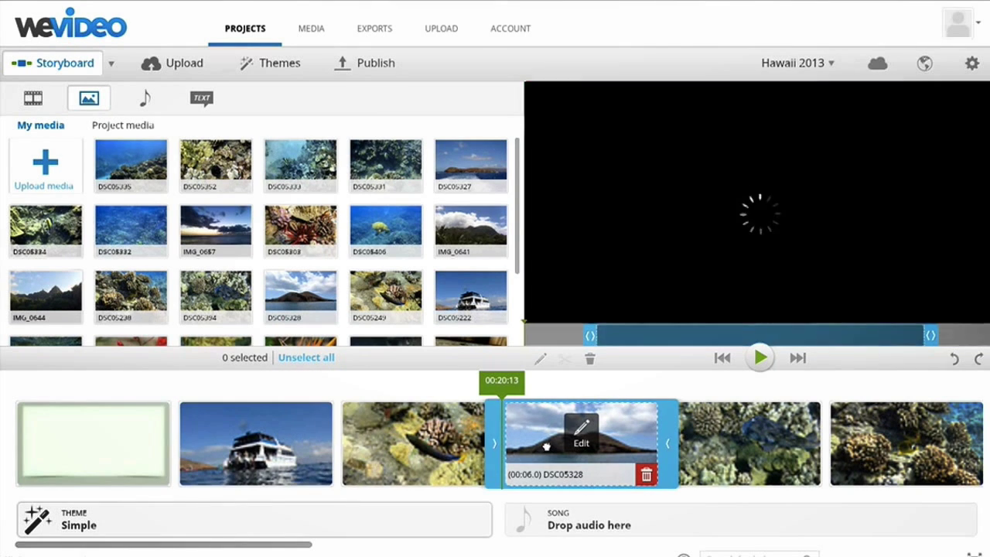
left_click_drag(156, 436, 197, 431)
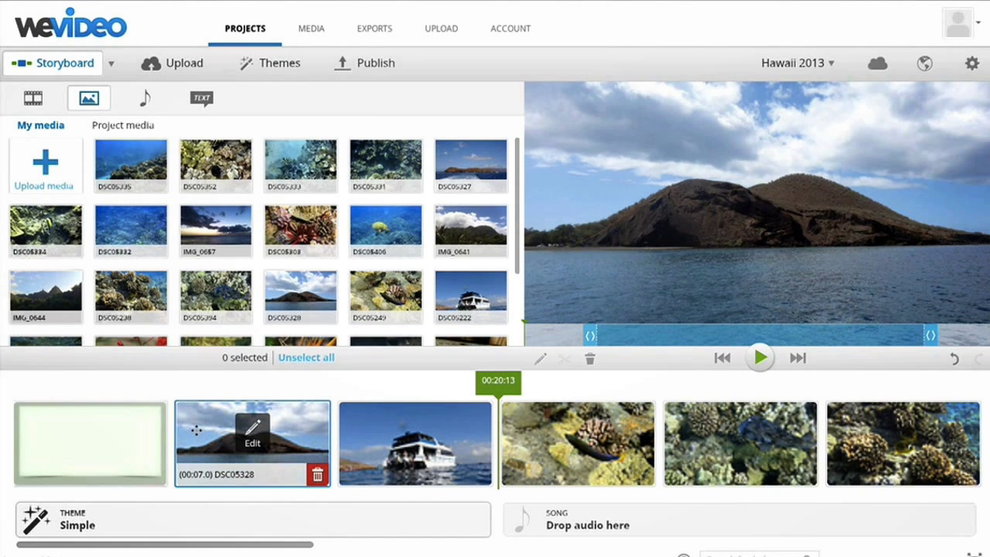
left_click(364, 426)
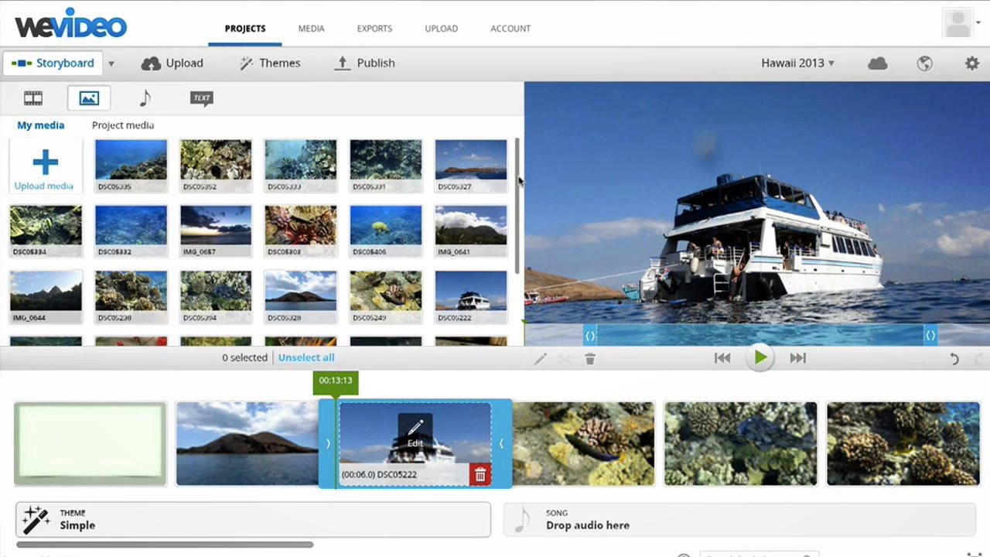
Insert the snorkeler photo DSC05395 into the storyboard directly after the boat photo.
left_click_drag(521, 182, 516, 225)
mouse_move(43, 287)
left_click_drag(30, 286, 529, 441)
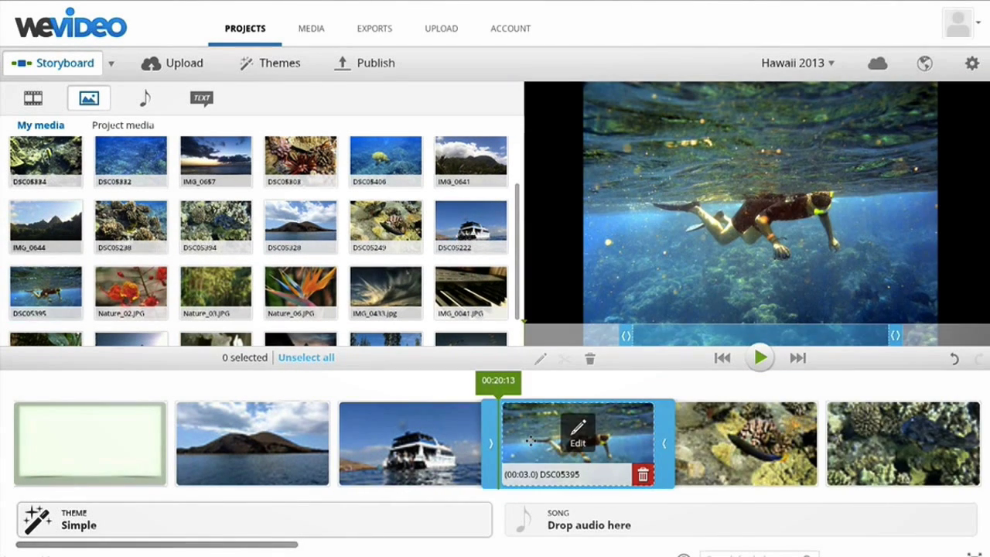
left_click_drag(284, 543, 249, 522)
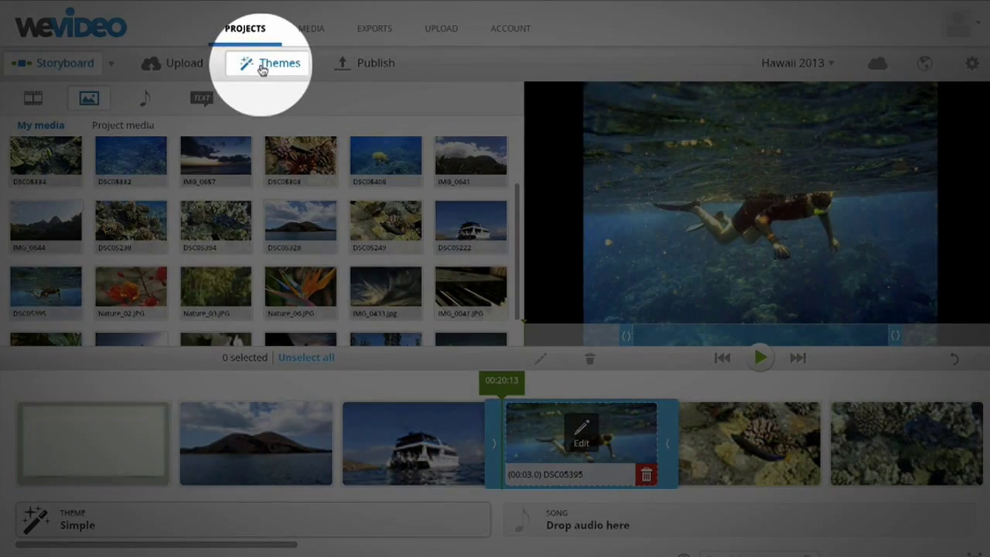
Preview the Noir and Sweet Flare themes on the video.
left_click(260, 67)
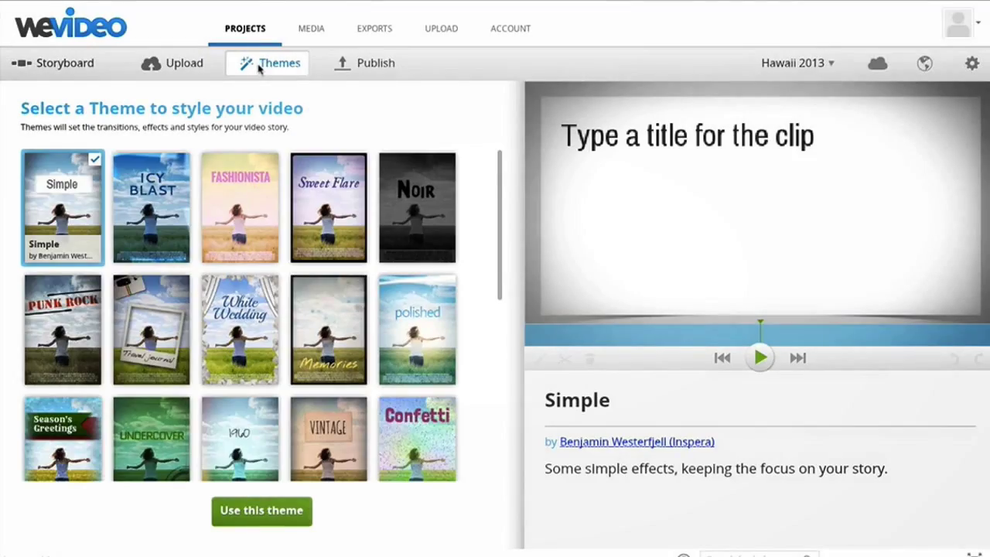
mouse_move(501, 199)
left_mouse_down()
mouse_move(498, 295)
mouse_move(494, 201)
left_mouse_up()
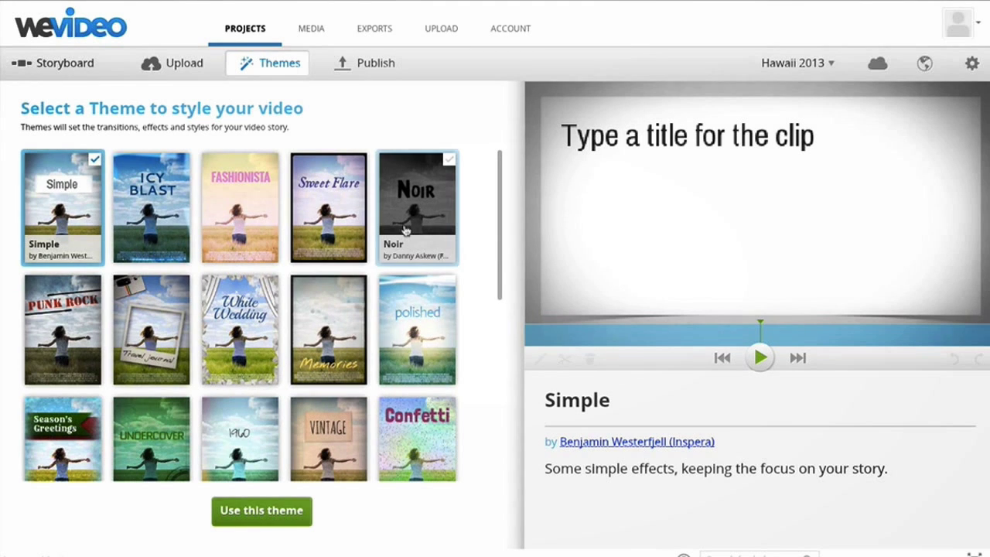
left_click(405, 231)
left_click(326, 211)
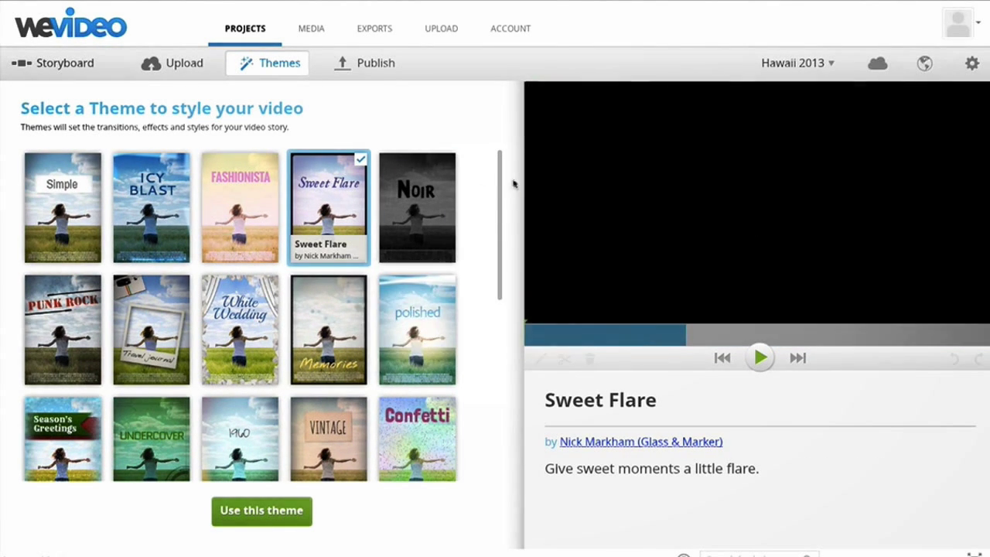
Preview the Polished theme in playback and apply it to the video.
left_click_drag(497, 184, 490, 228)
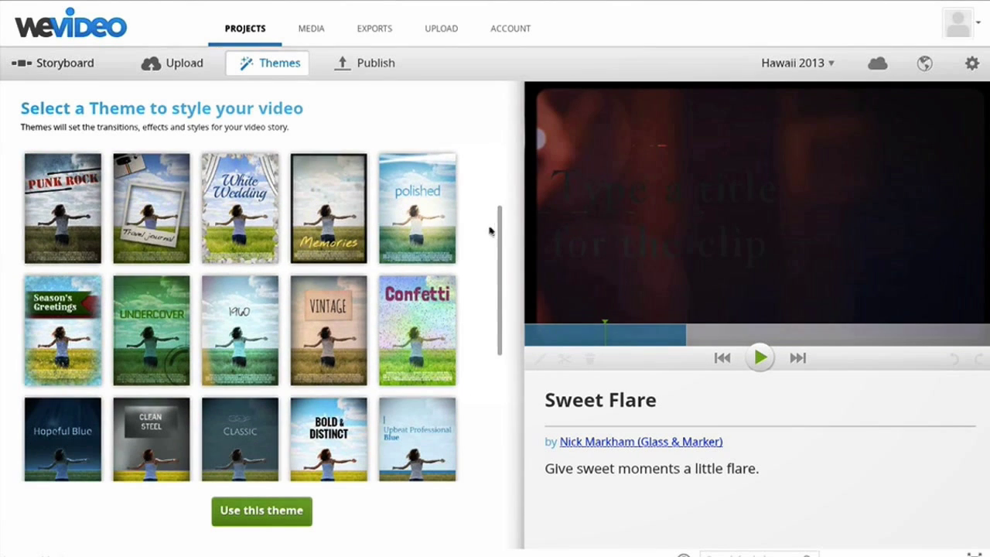
left_click(430, 220)
left_click(761, 358)
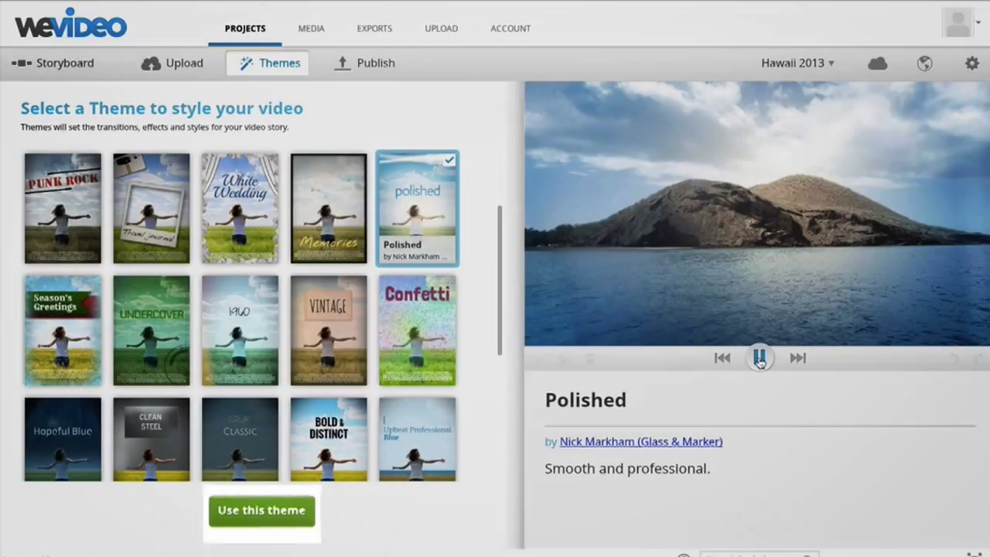
left_click(261, 511)
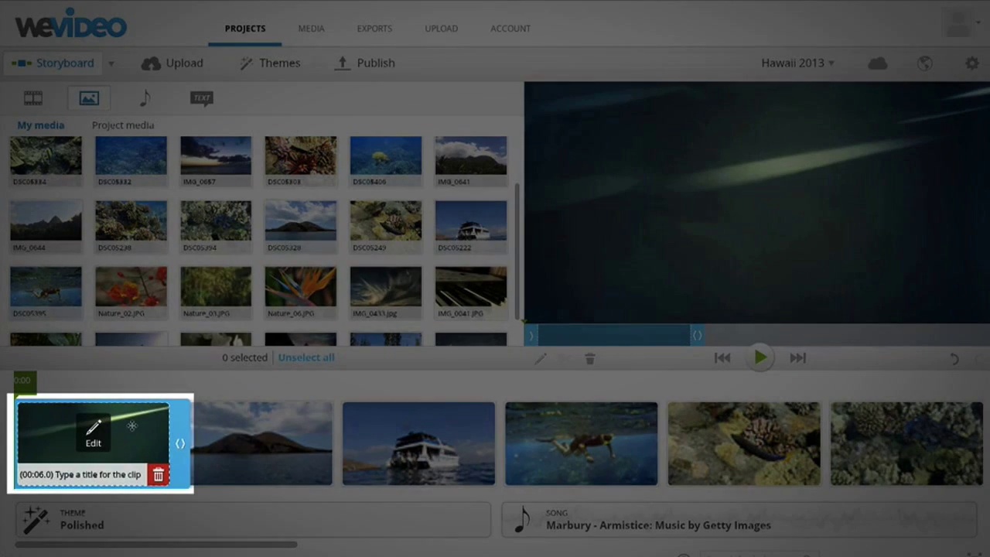
Title the opening clip "Hawaii 2013" with "2013" in bold light blue, and play back the video.
left_click(93, 433)
type("Hawaii 2013")
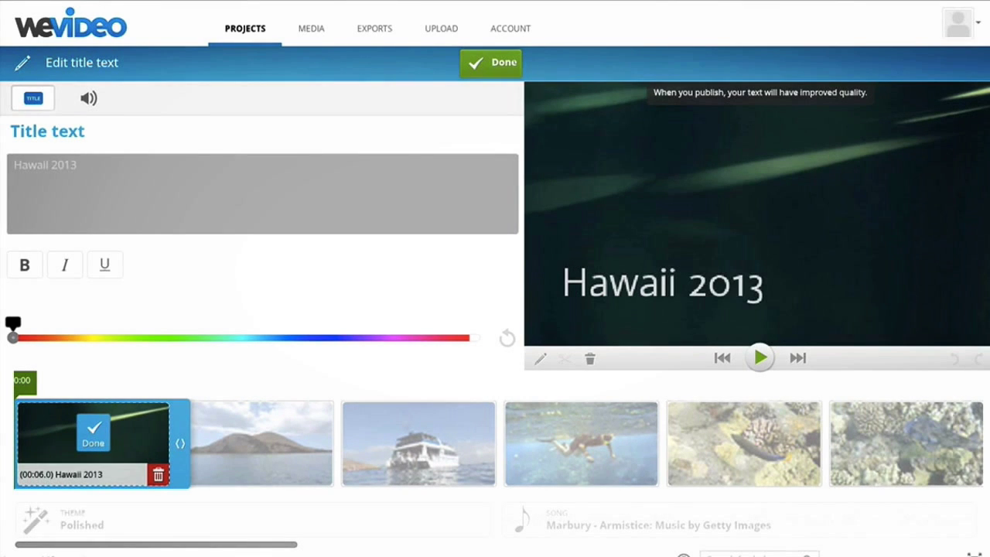
left_click(24, 264)
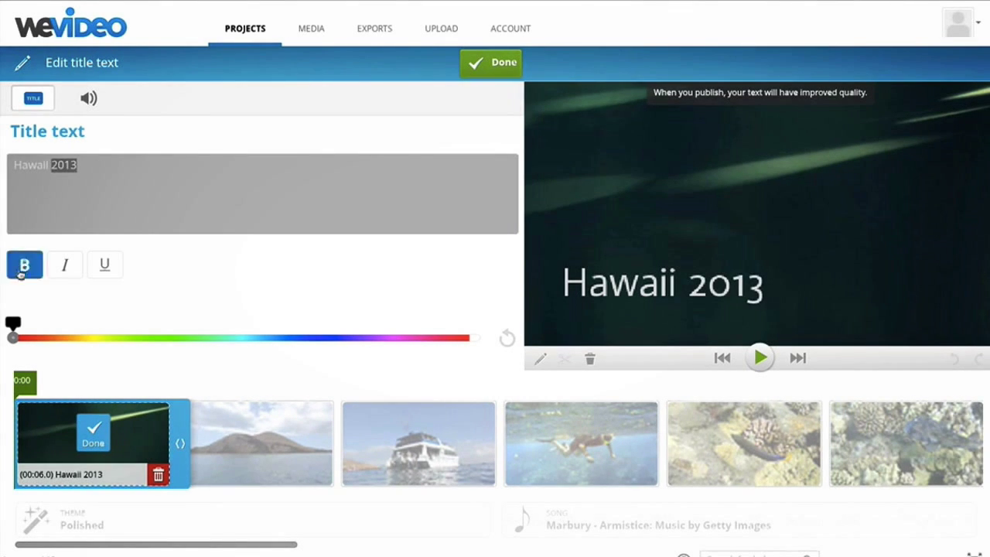
left_click_drag(13, 337, 264, 337)
left_click(473, 65)
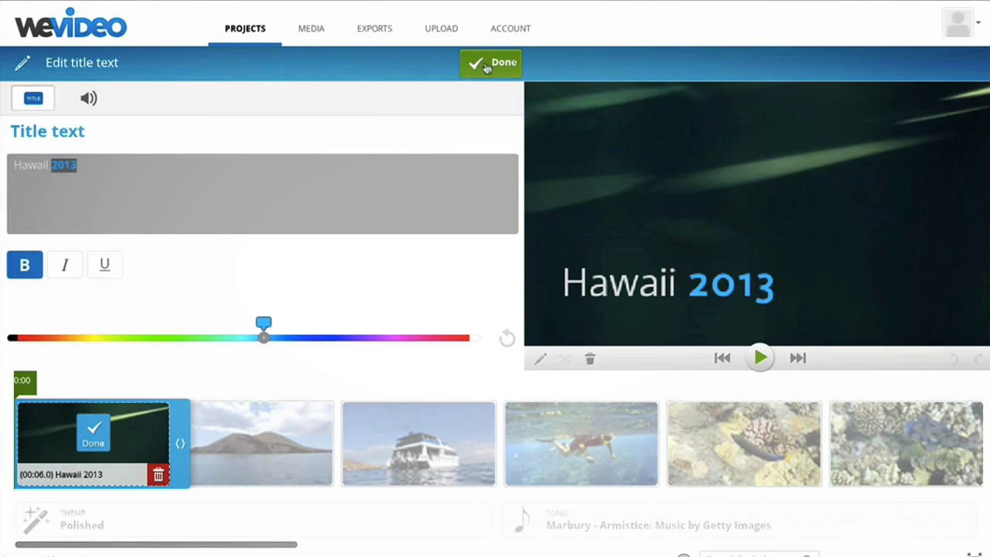
mouse_move(187, 427)
left_mouse_down()
mouse_move(100, 425)
mouse_move(177, 426)
left_mouse_up()
key("space")
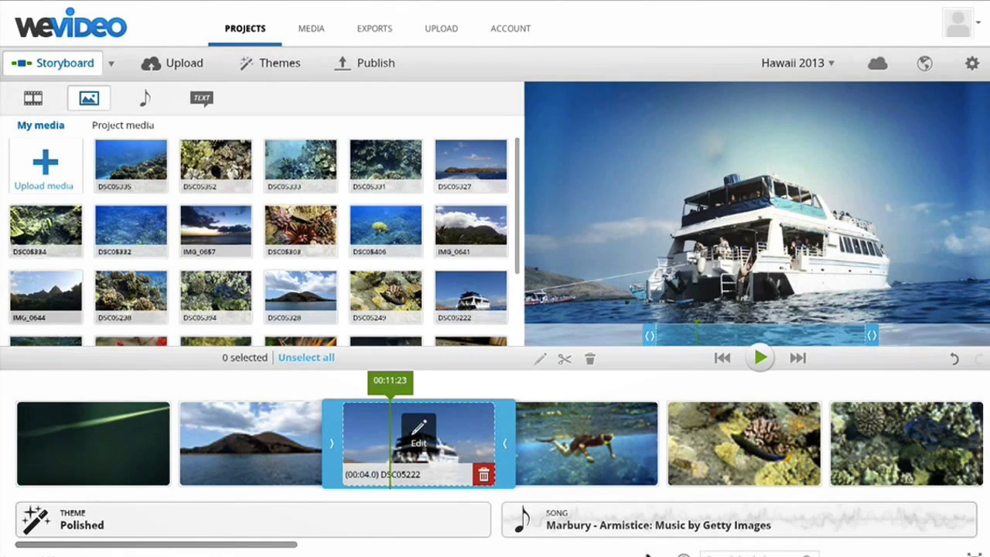
Set the volume of the theme's Marbury - Armistice song to about 35.
mouse_move(737, 519)
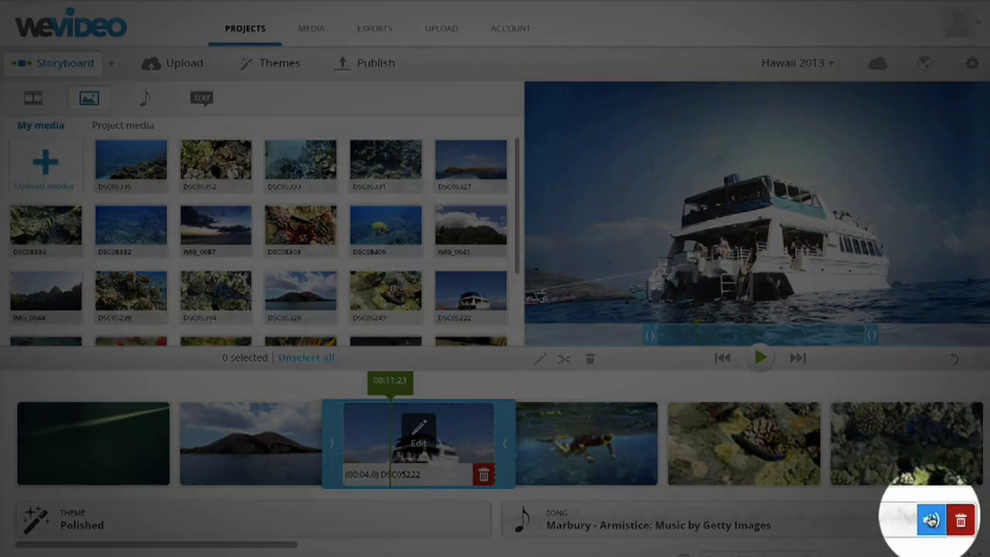
left_click(930, 520)
left_click_drag(813, 522, 797, 520)
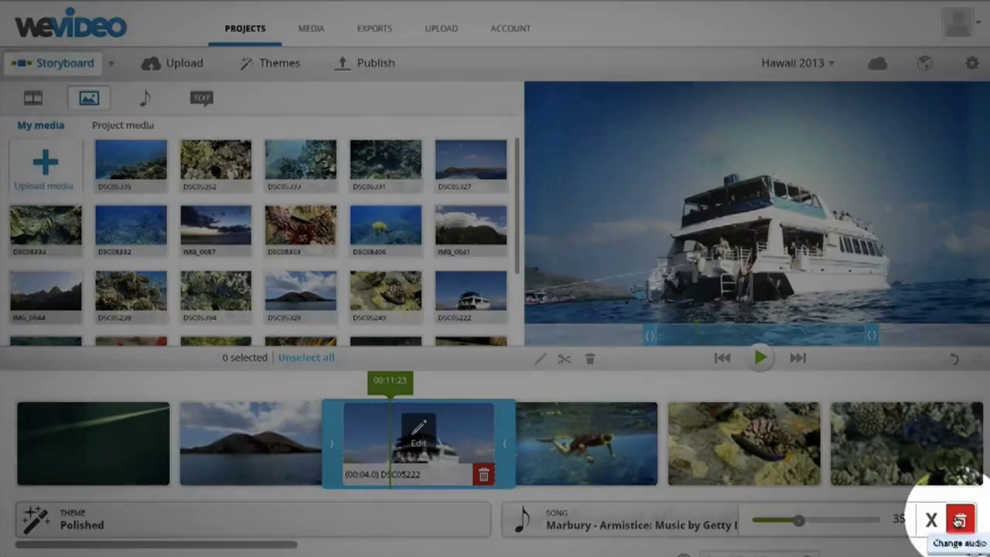
Replace the theme's song with the Synth groove track from the Action music.
left_click(959, 521)
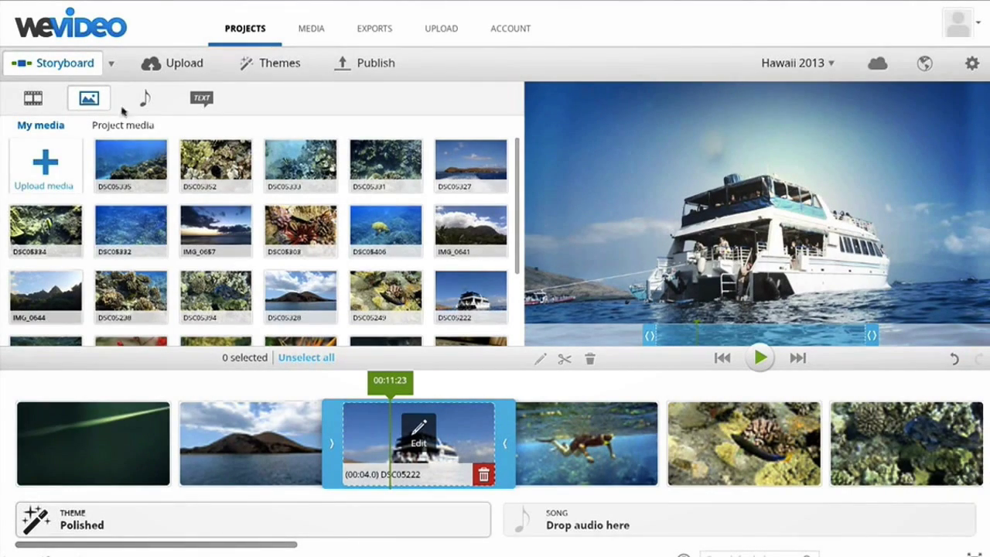
left_click(147, 99)
mouse_move(270, 249)
left_click_drag(270, 249, 652, 533)
Open the snorkeler clip DSC05395 for editing and fit its photo to the frame.
left_click(531, 451)
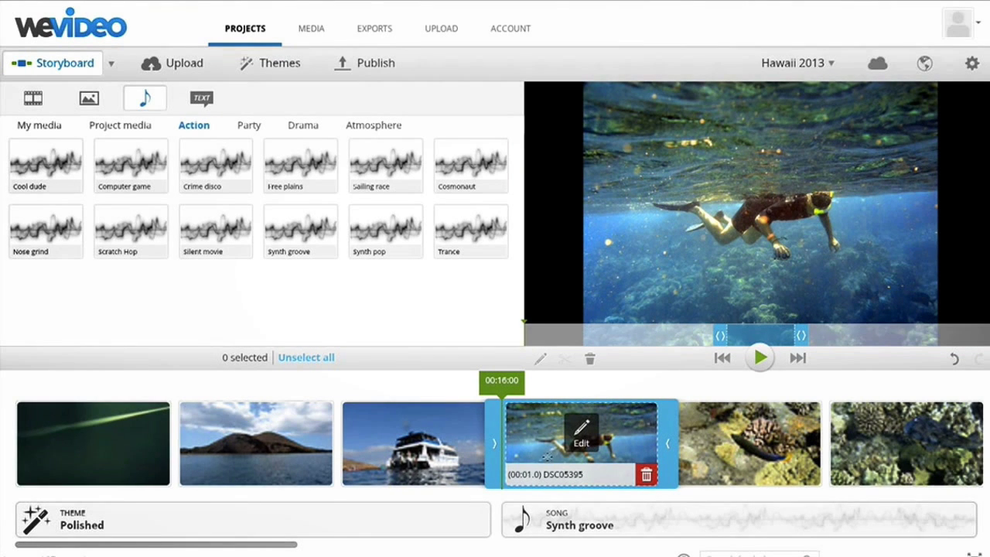
left_click(582, 437)
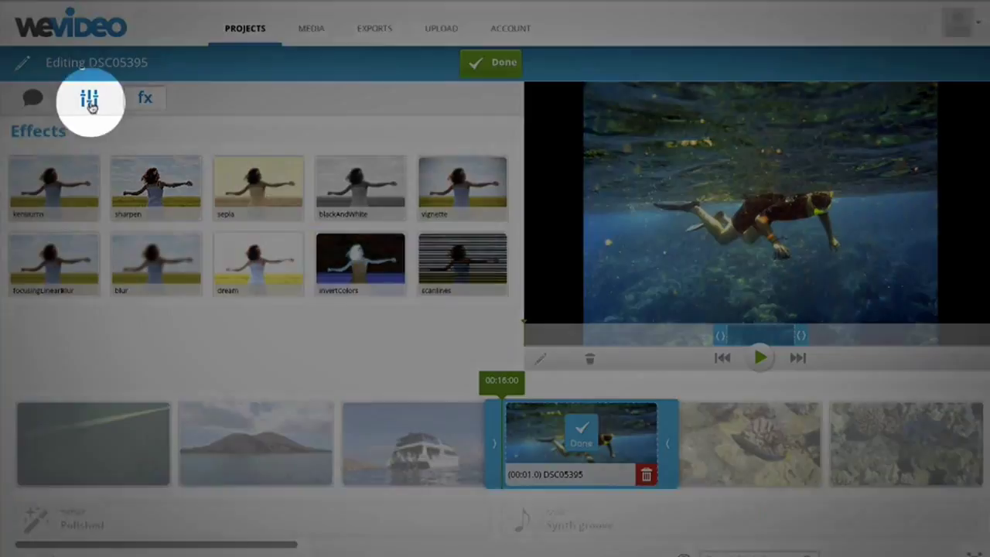
left_click(89, 100)
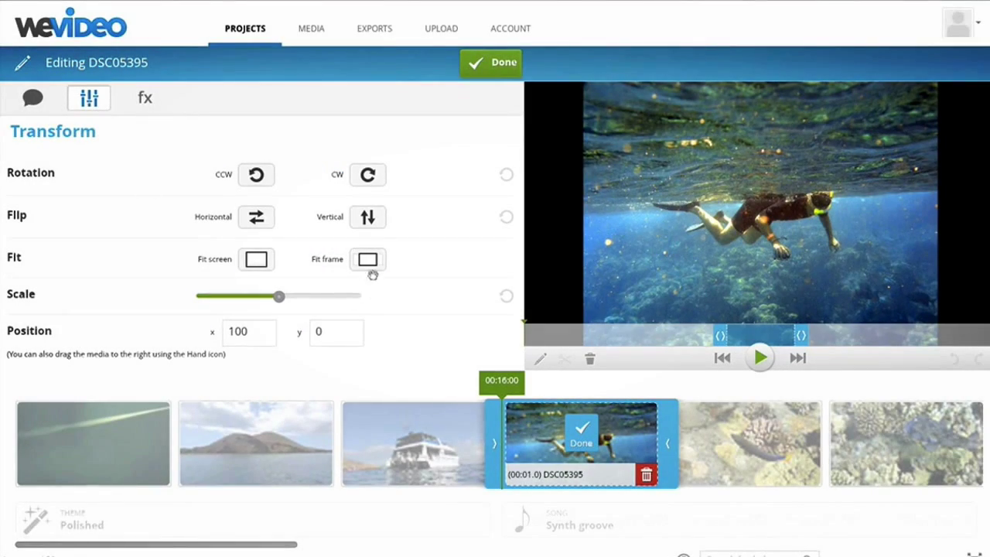
left_click(367, 260)
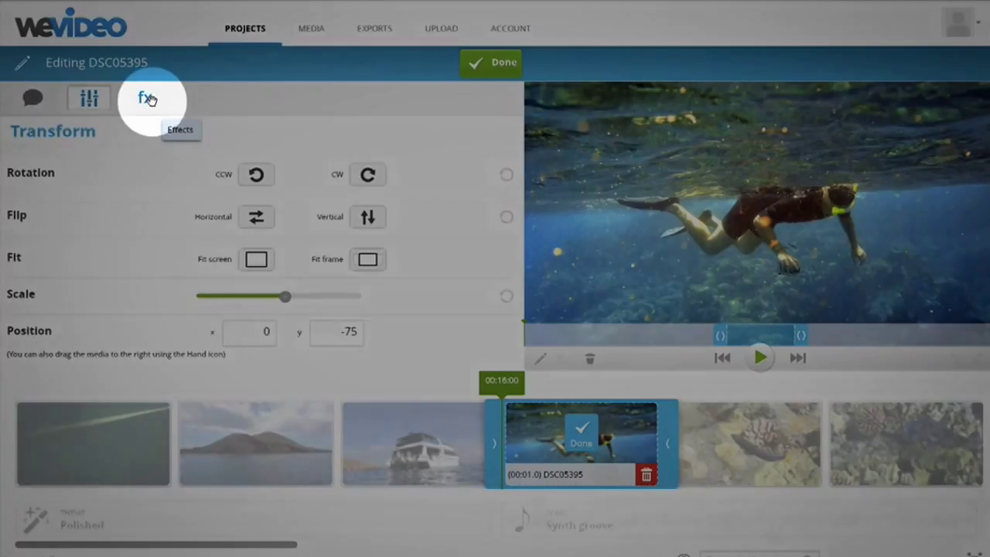
Apply the kenBurns effect to the snorkeler clip, preview the motion, and finish editing the clip.
left_click(150, 102)
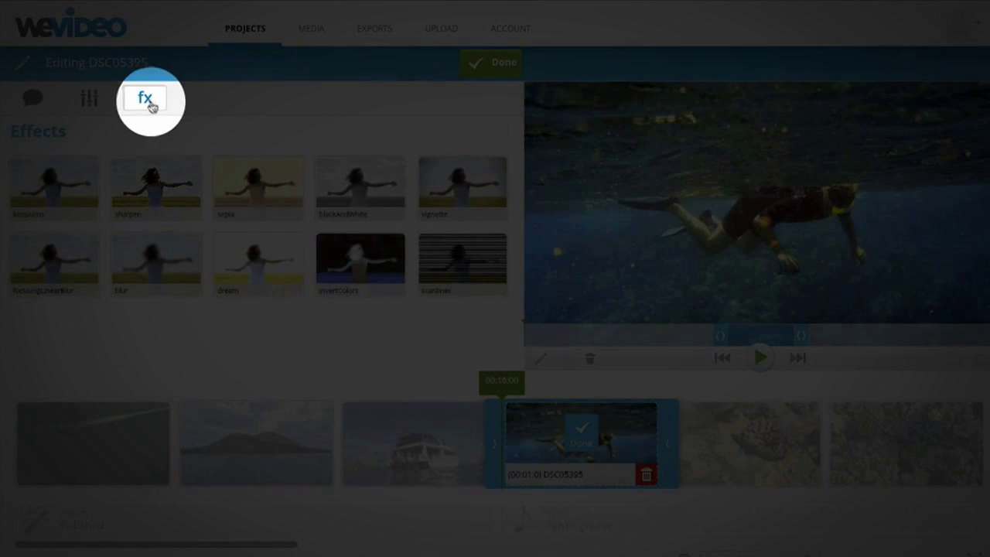
left_click(74, 188)
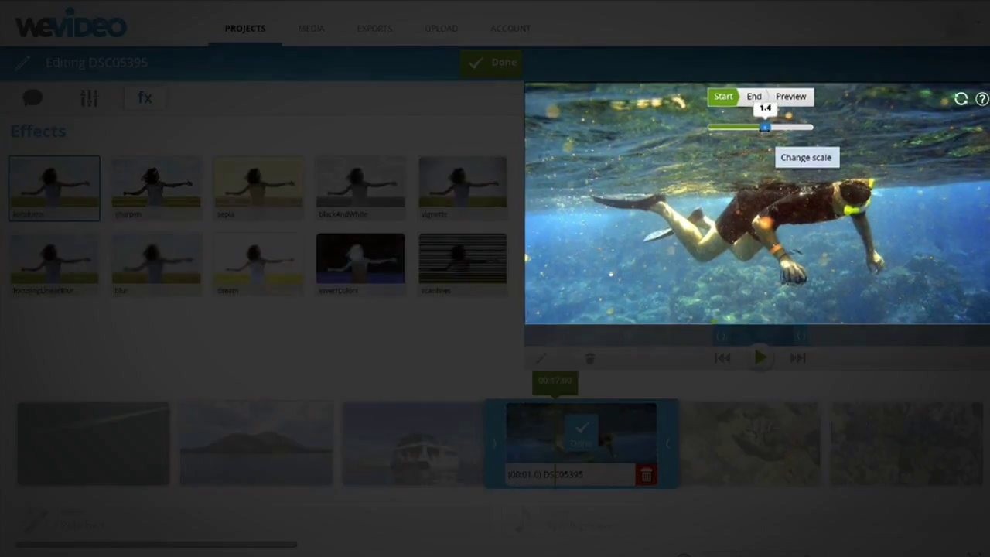
left_click(787, 98)
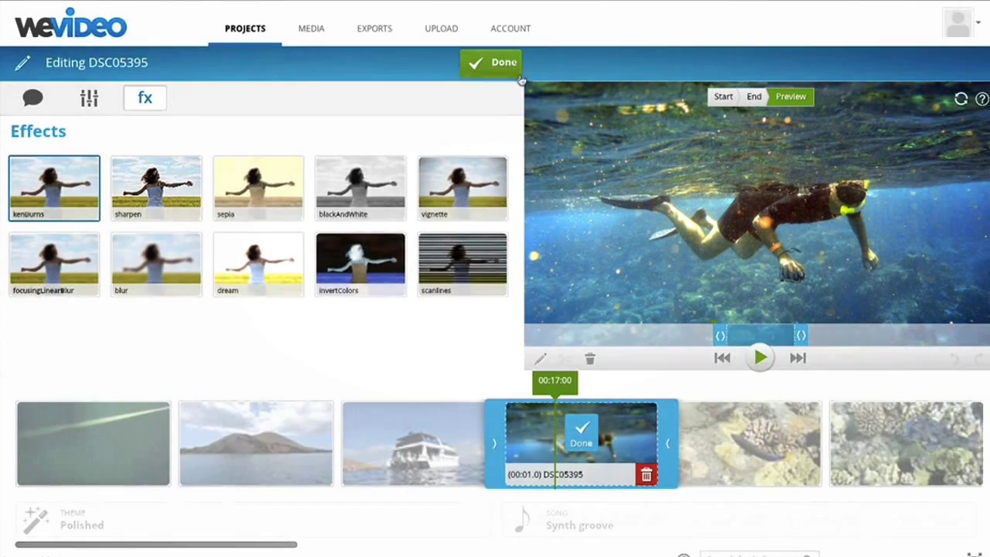
left_click(514, 75)
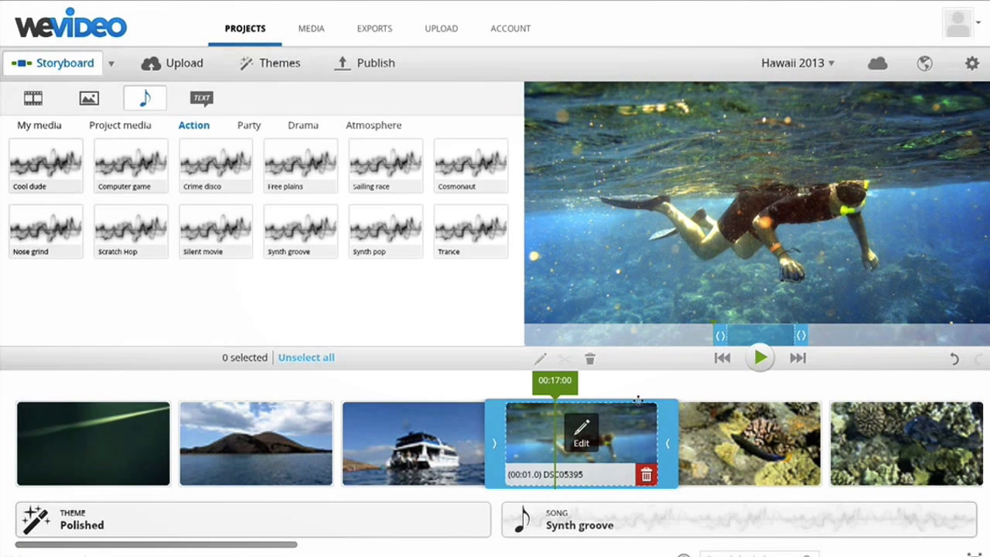
Add the caption "Snorkeling" in bold blue to the snorkeler clip DSC05395 and finish editing it.
left_click(748, 436)
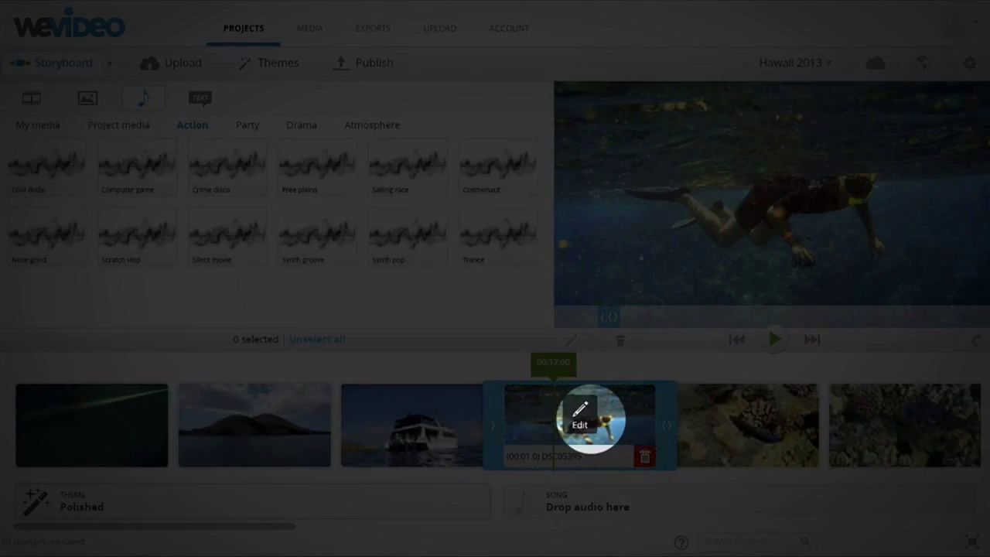
left_click(580, 418)
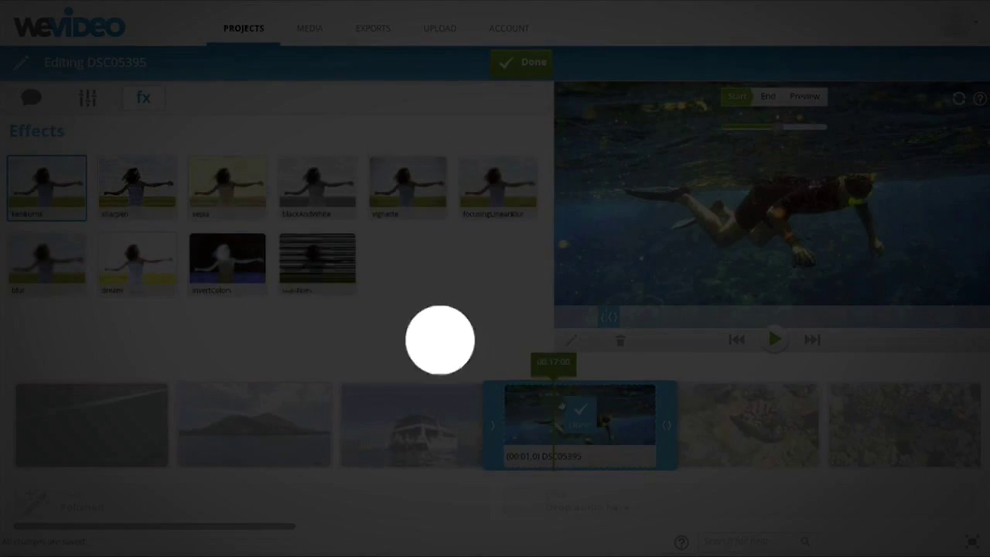
left_click(31, 96)
left_click(57, 174)
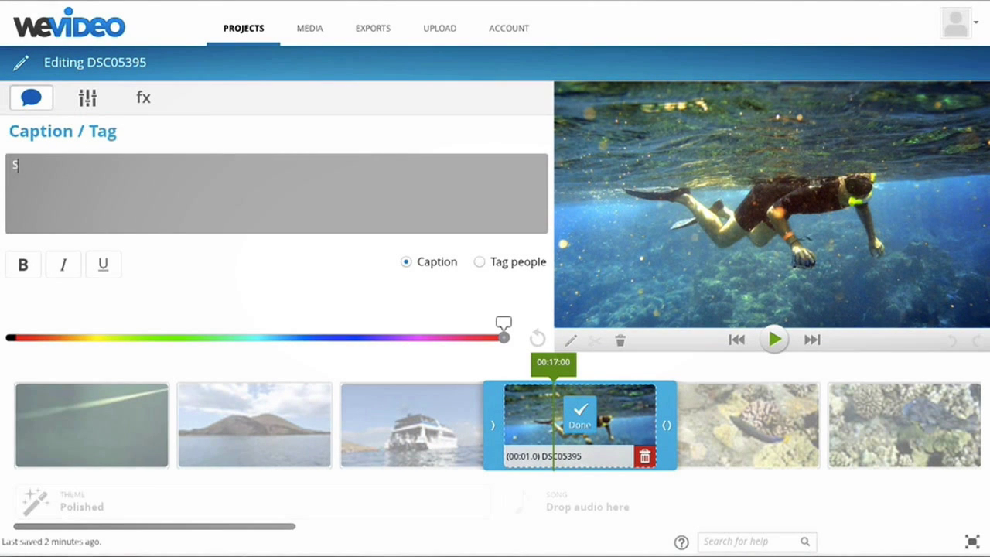
type("keling")
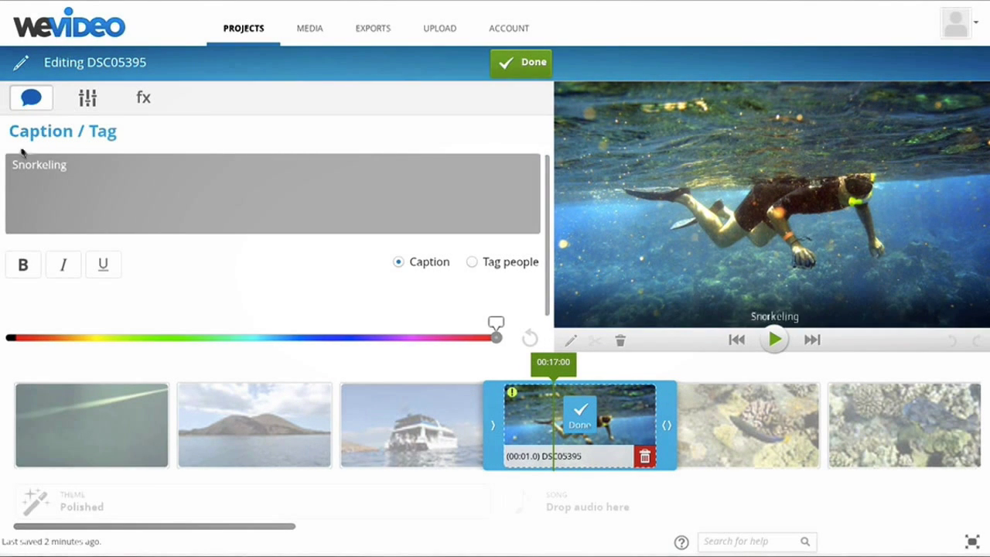
left_click(24, 265)
left_click_drag(495, 337, 284, 344)
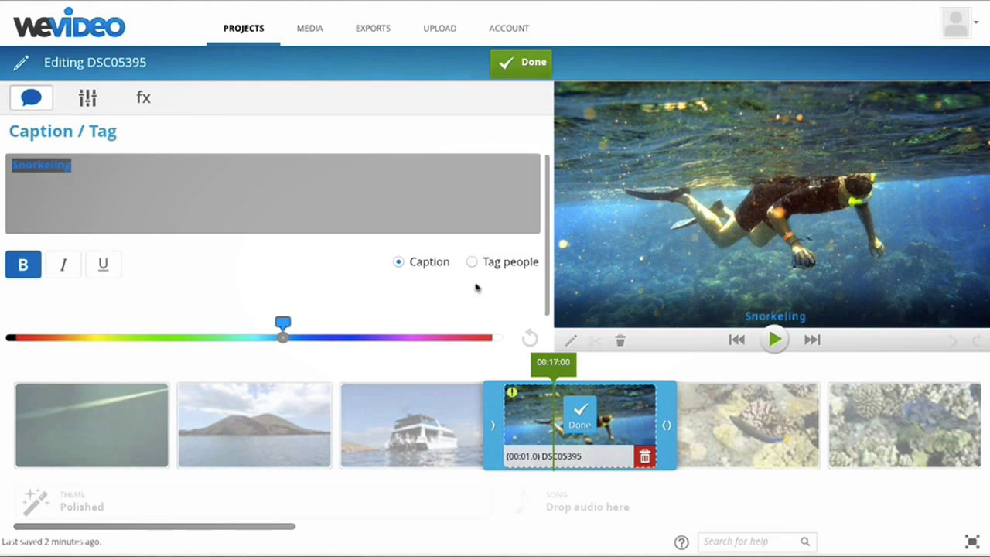
left_click(511, 70)
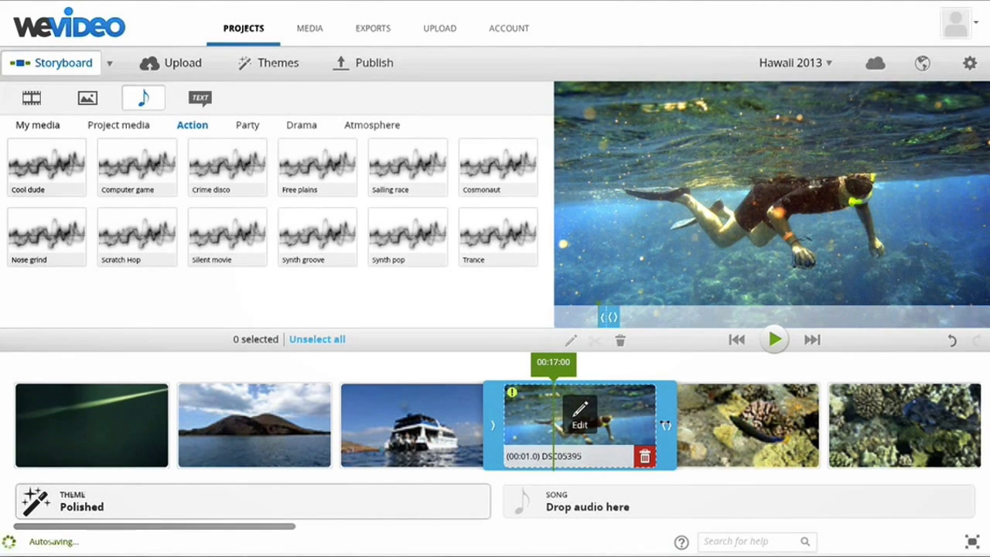
Extend the end of the snorkeler clip to about 4.4 seconds and play the video back from the boat clip.
left_click_drag(665, 425, 776, 435)
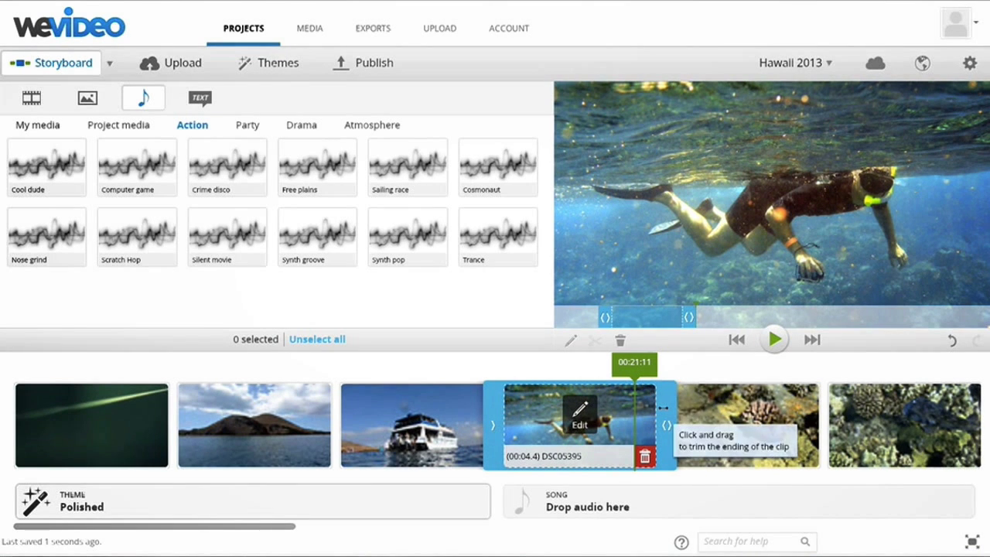
left_click_drag(634, 362, 468, 357)
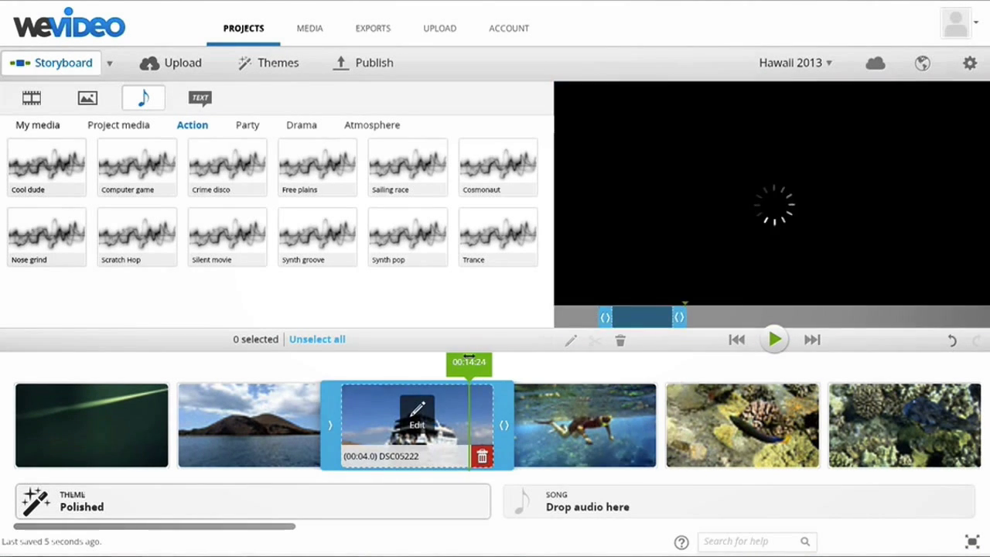
key("space")
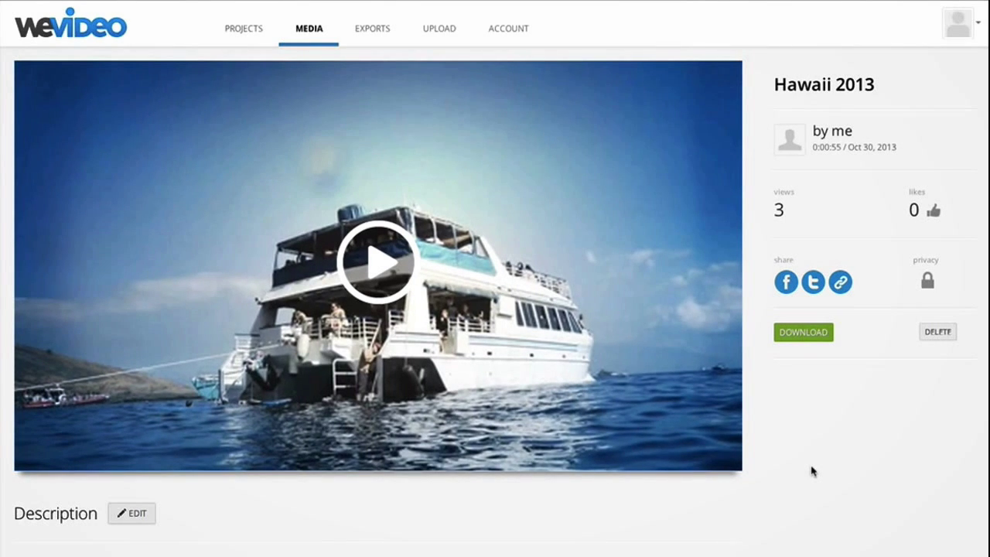
Play the exported Hawaii 2013 video and change its privacy so that everyone can view it.
left_click(357, 270)
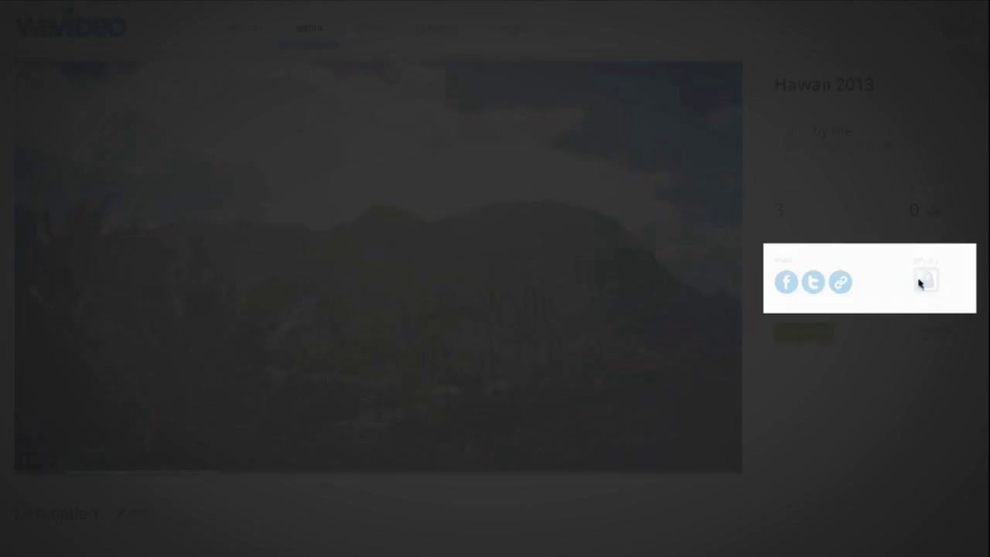
left_click(926, 281)
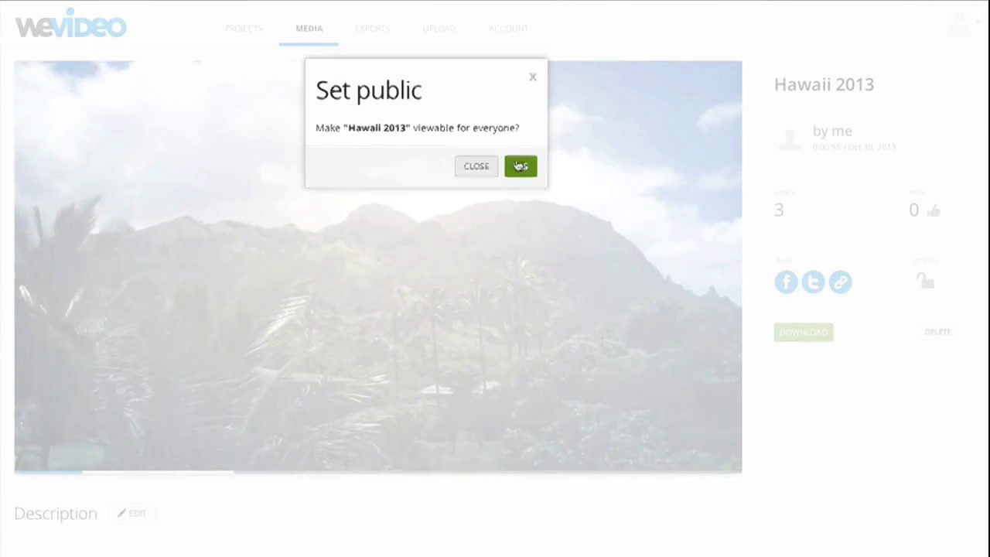
left_click(521, 165)
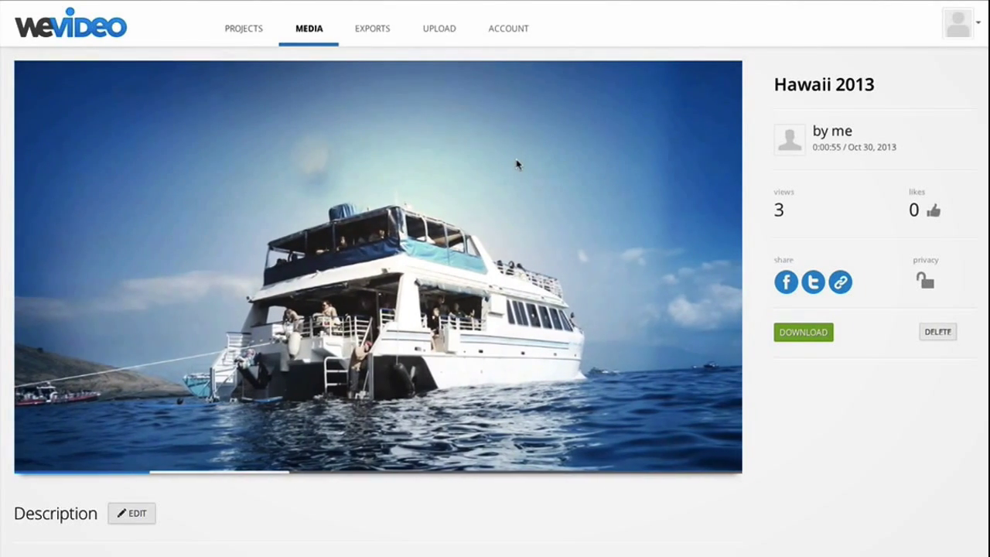
mouse_move(518, 165)
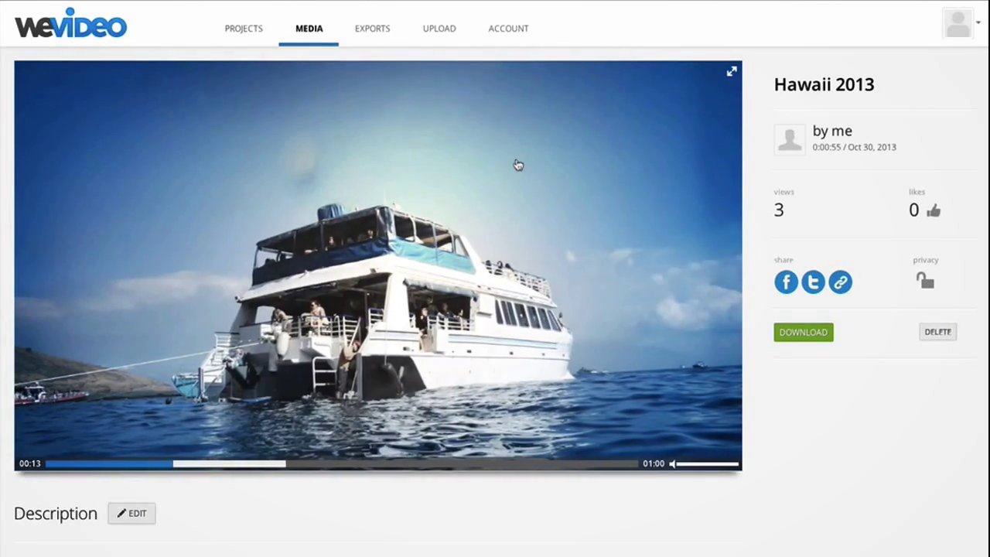